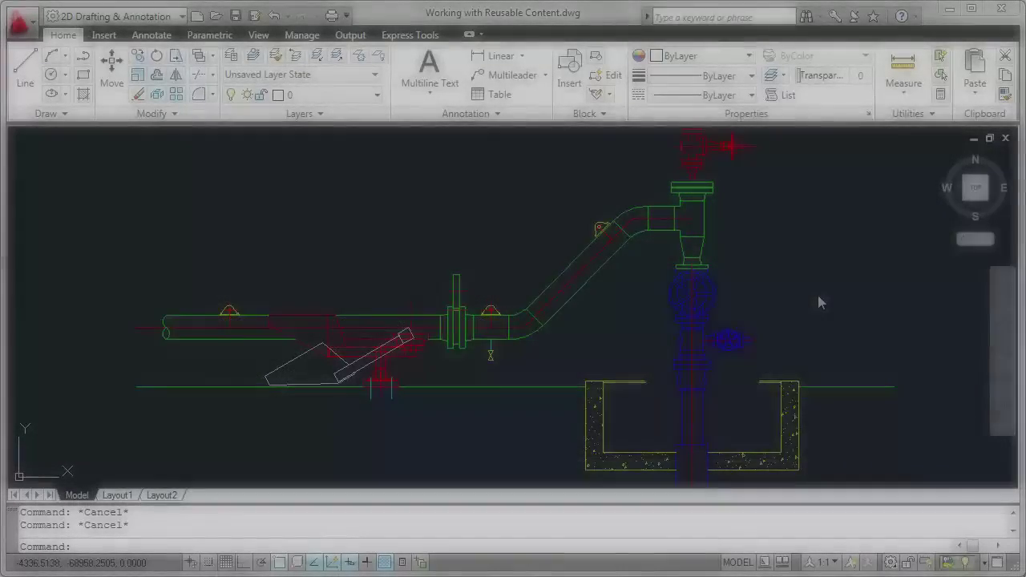
pyautogui.scroll(3, 732, 377)
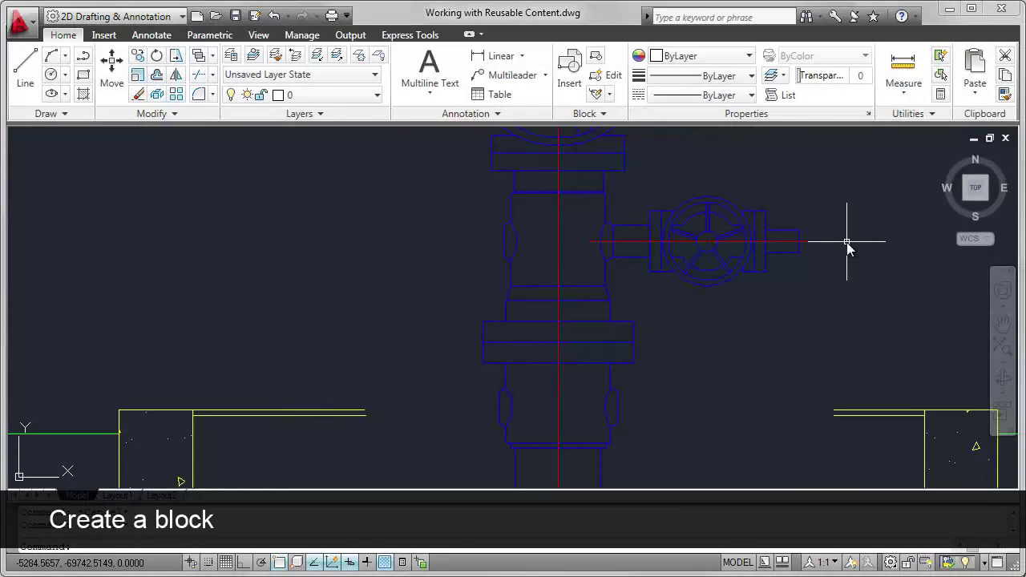
# - Define block Valve_Right from the windowed right valve, based at its pipe end
pyautogui.click(598, 60)
pyautogui.write('Valve_Right')
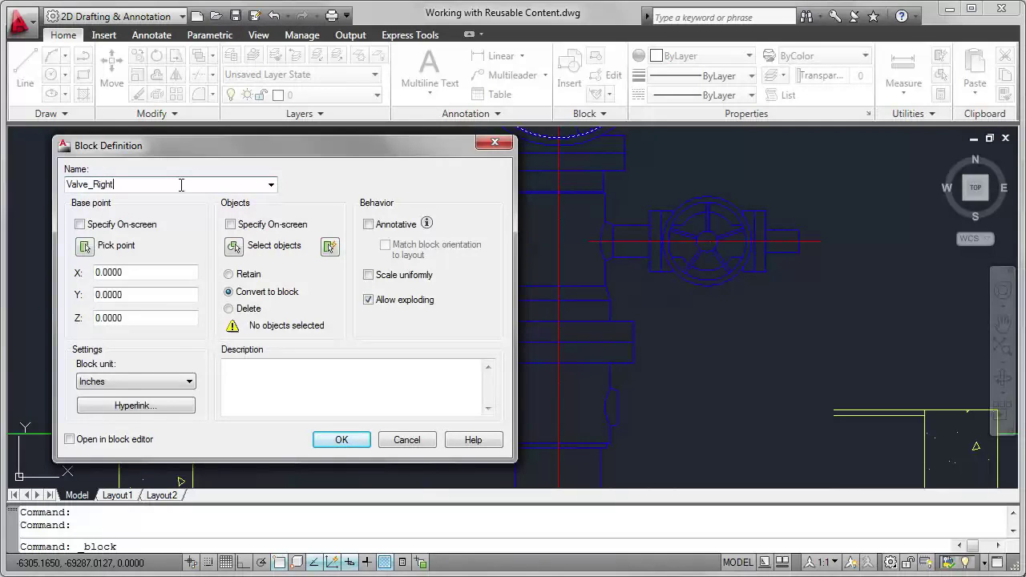
pyautogui.click(85, 247)
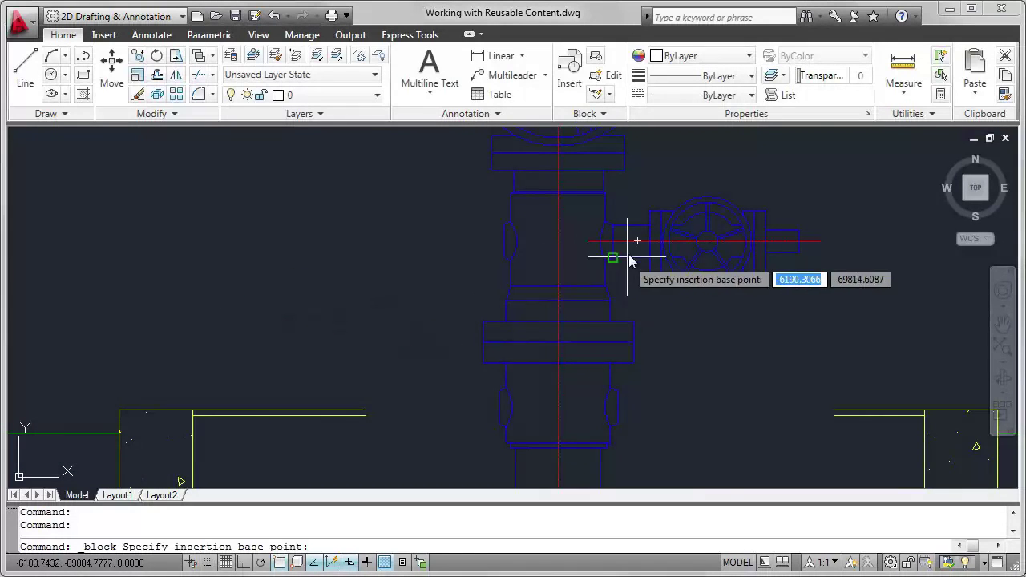
pyautogui.click(611, 231)
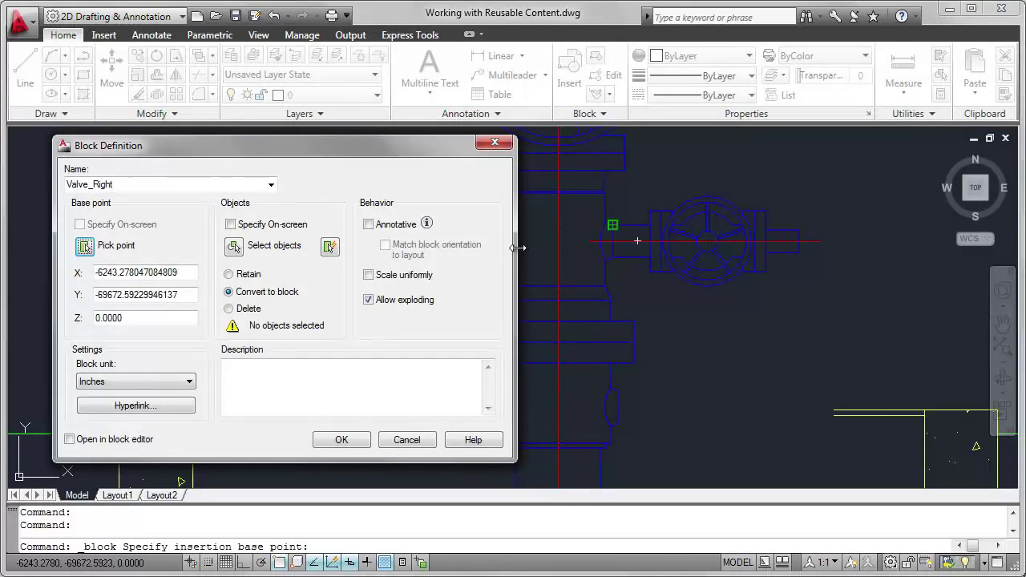
pyautogui.click(233, 247)
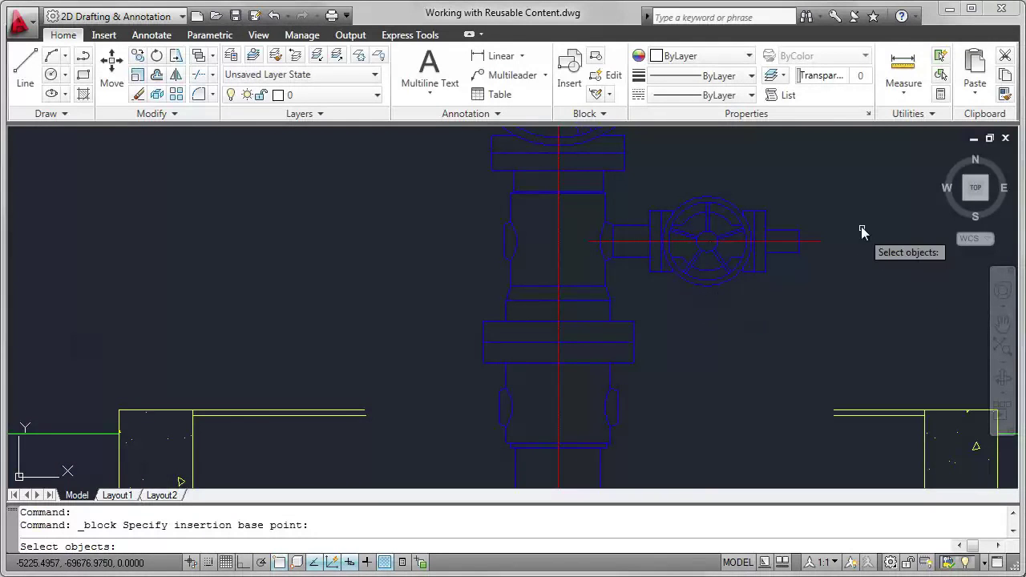
pyautogui.click(822, 174)
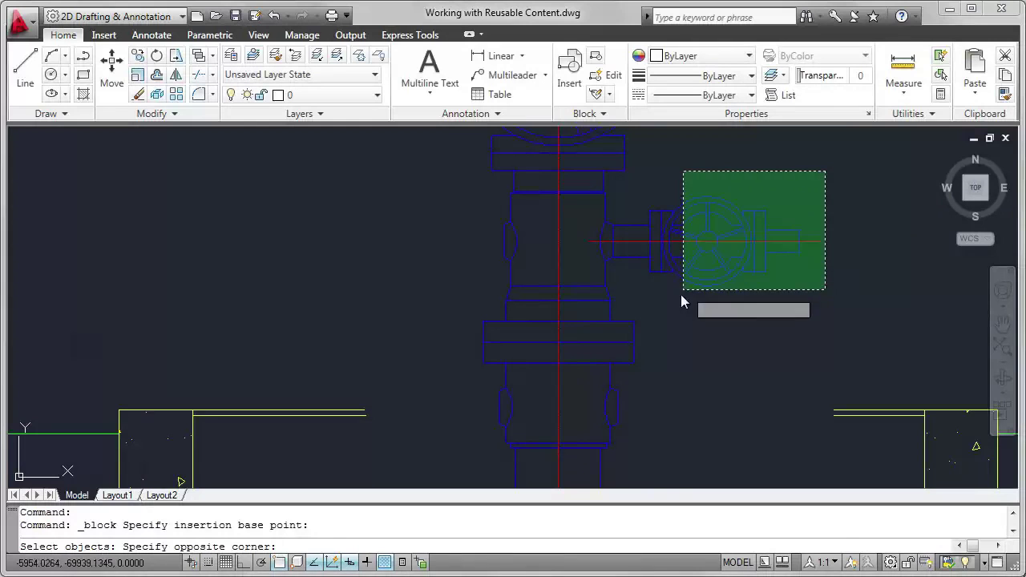
pyautogui.click(631, 304)
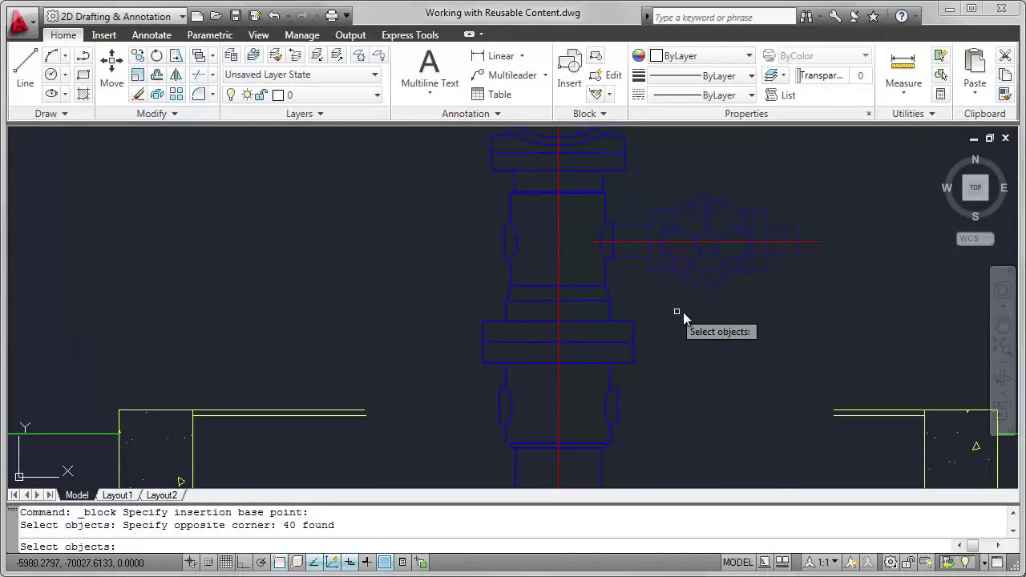
pyautogui.press('Return')
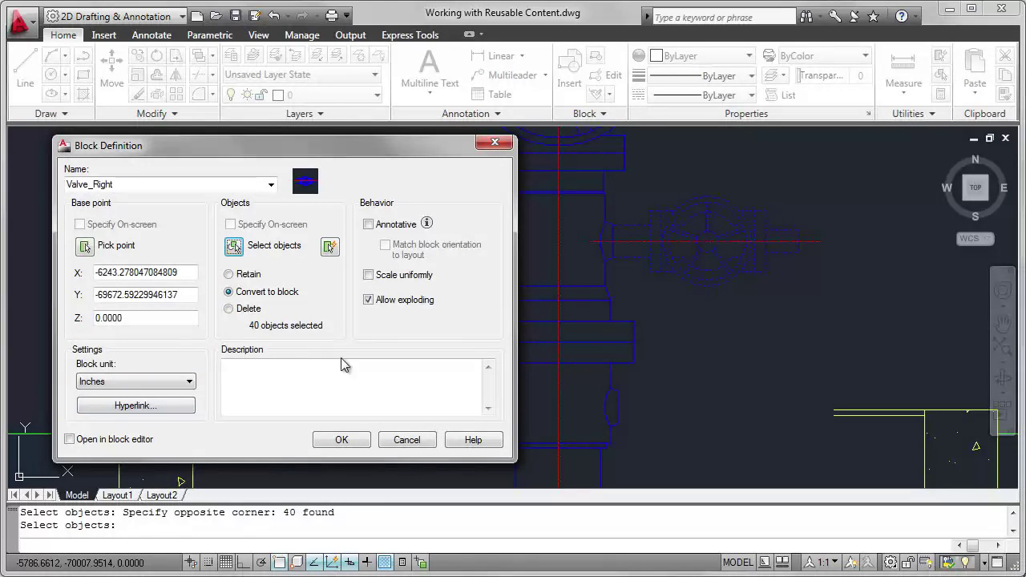
pyautogui.click(341, 440)
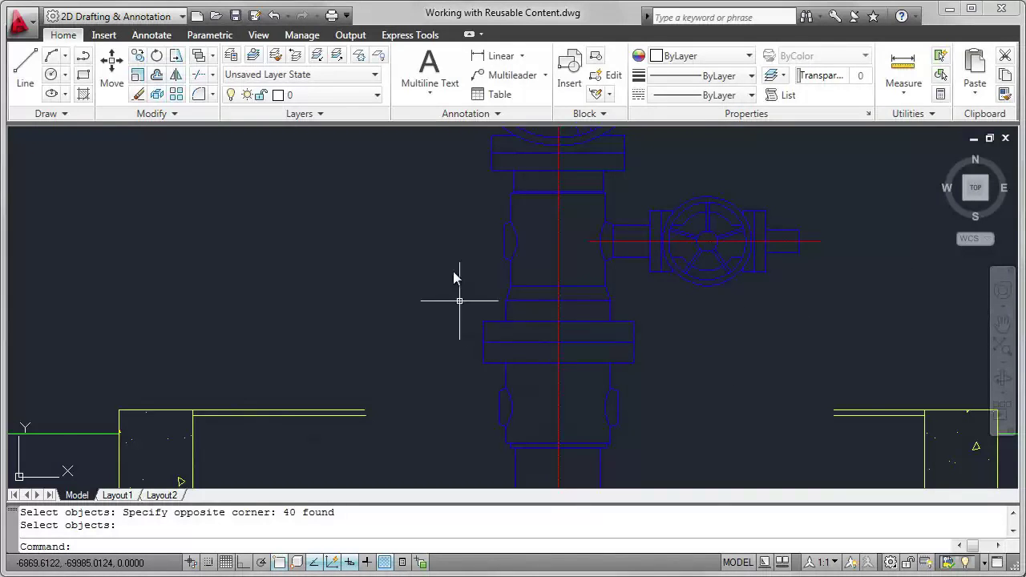
# - Insert a Valve_Right block on the right side of the lower pipe
pyautogui.click(571, 80)
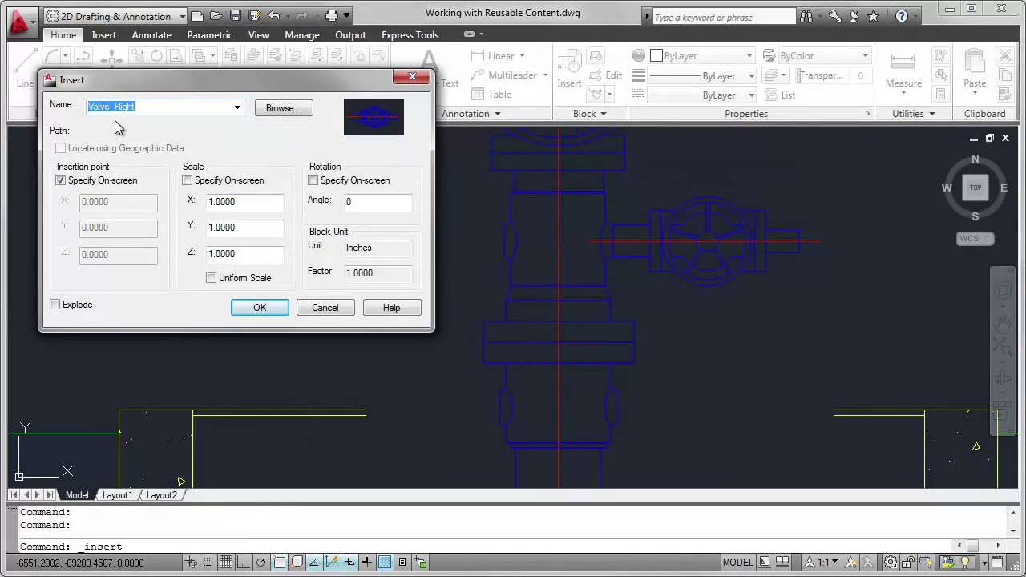
pyautogui.click(263, 309)
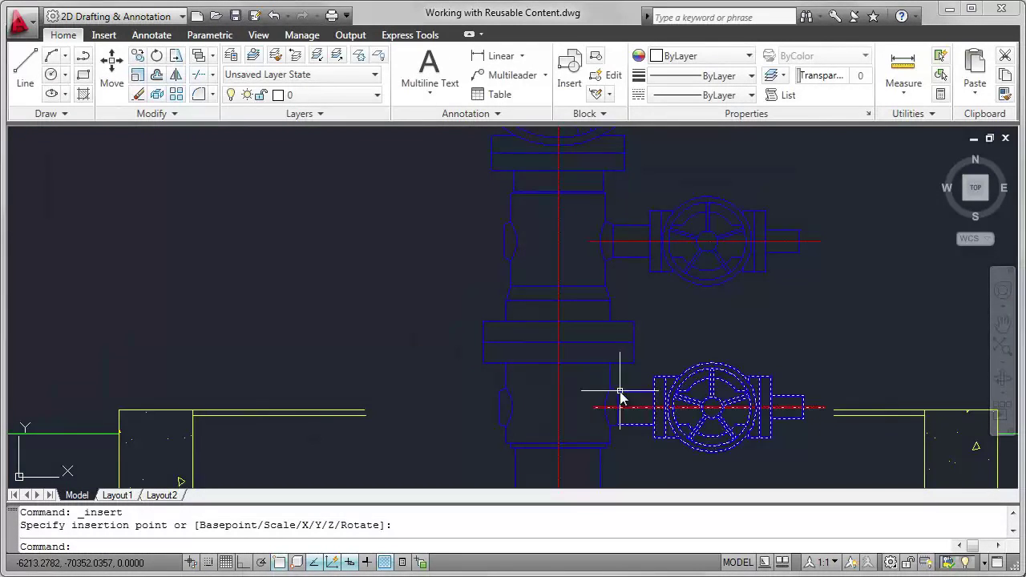
pyautogui.click(611, 409)
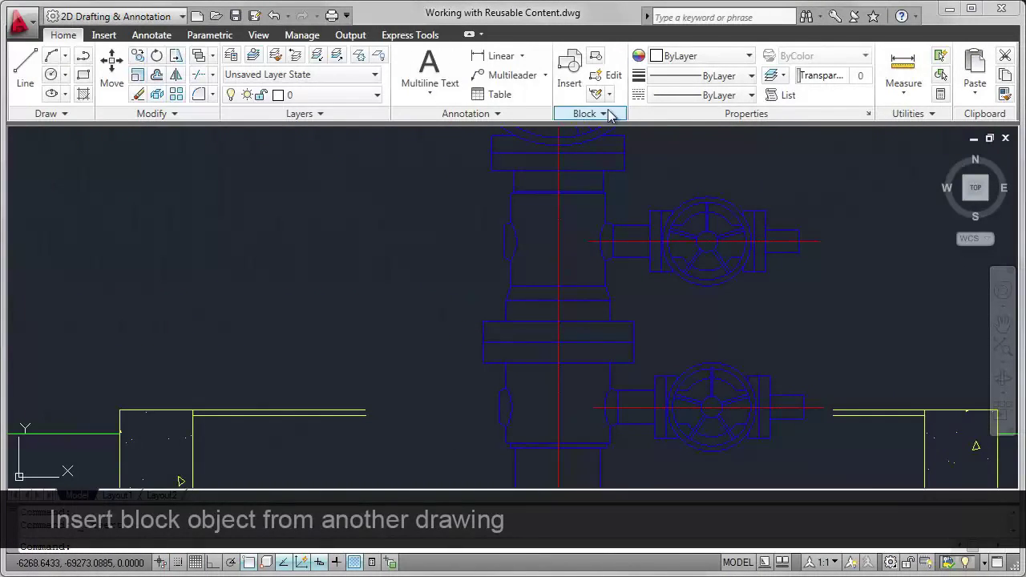
# - Insert Valve_Left.dwg as a block on the left side of the vertical pipe
pyautogui.click(570, 80)
pyautogui.click(281, 109)
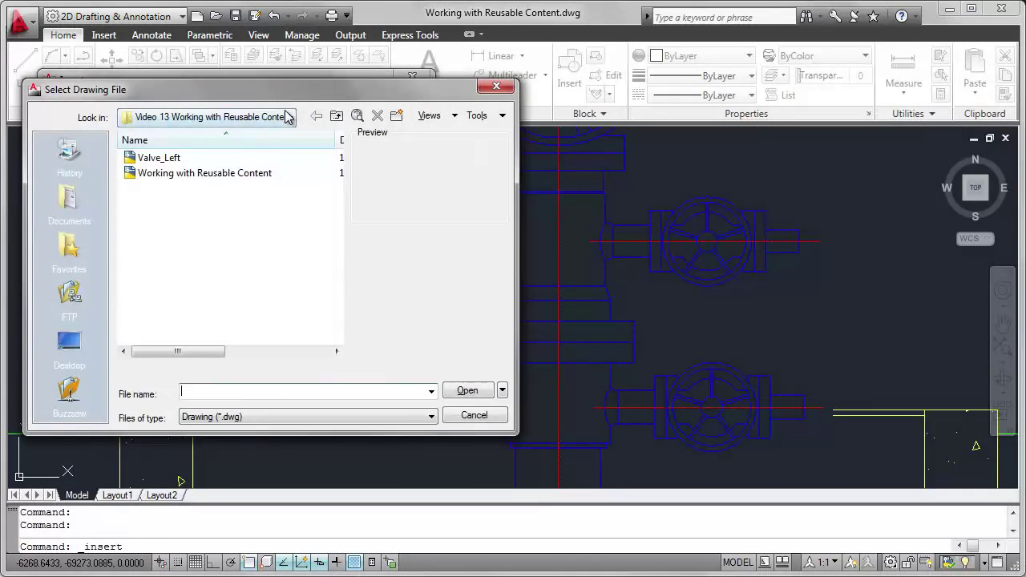
pyautogui.click(172, 157)
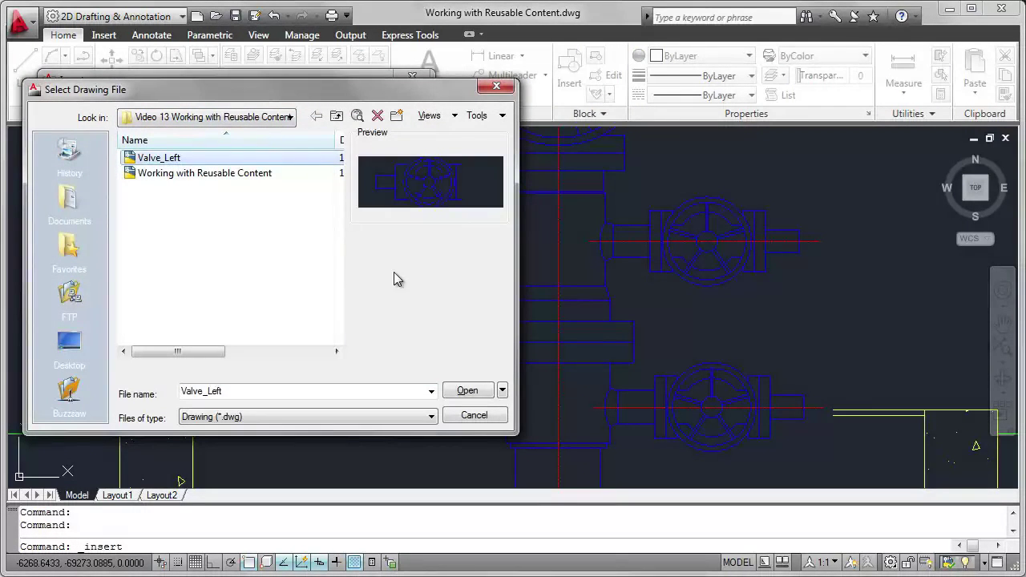
pyautogui.click(466, 393)
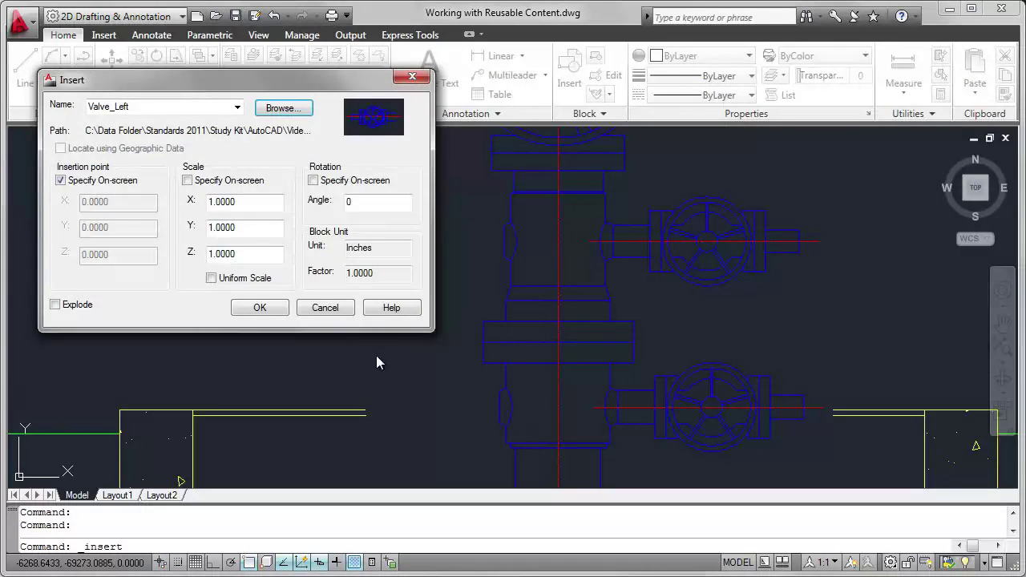
pyautogui.click(259, 308)
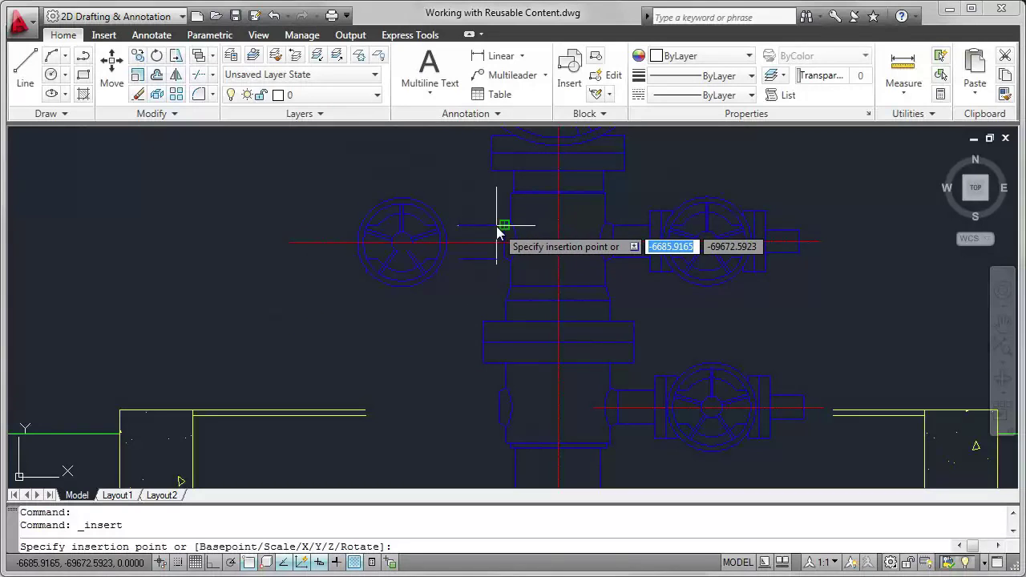
pyautogui.click(499, 233)
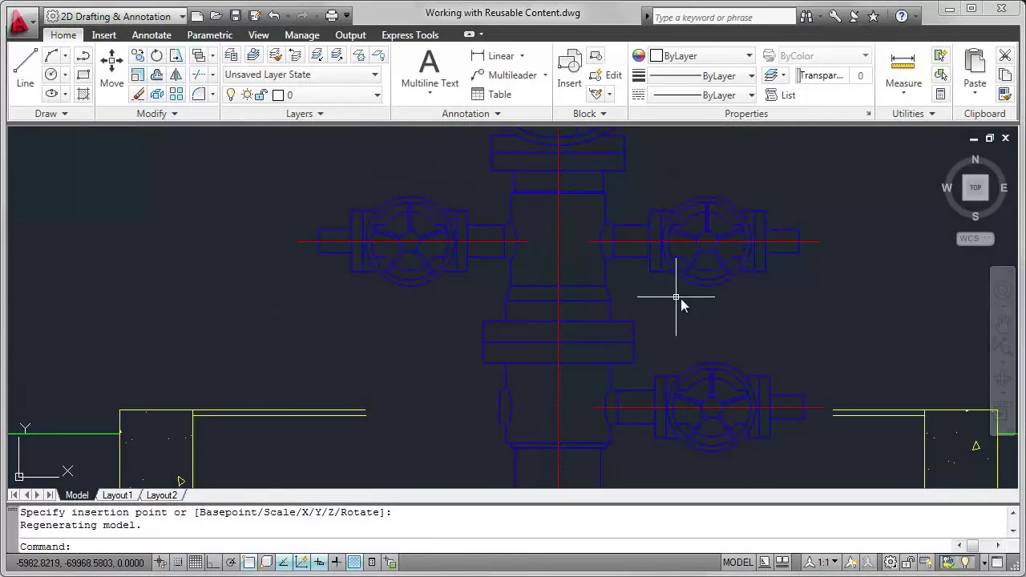
# - Open the lower valve block in the Block Editor and close it unchanged
pyautogui.click(698, 452)
pyautogui.rightClick(697, 451)
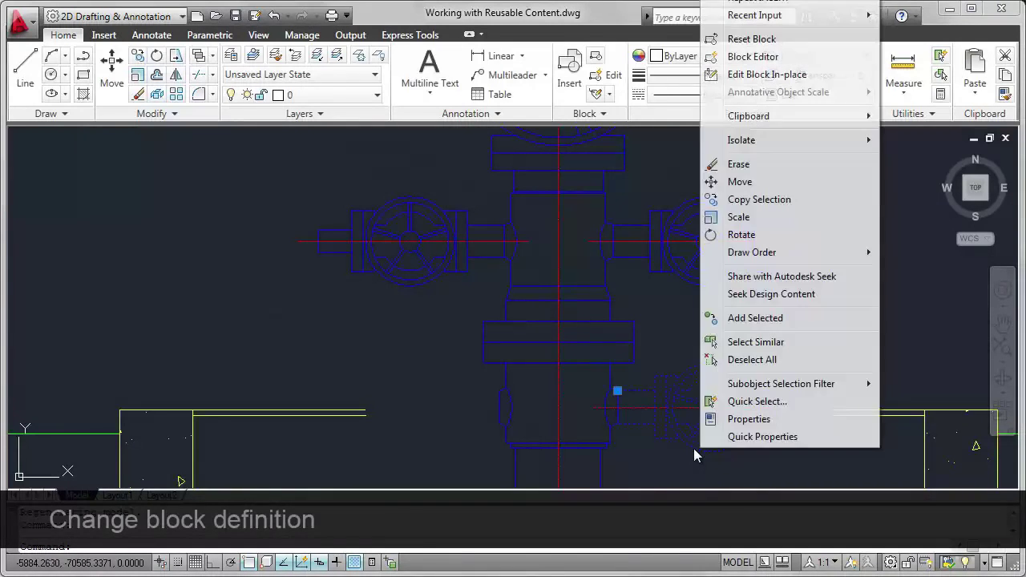
pyautogui.click(766, 57)
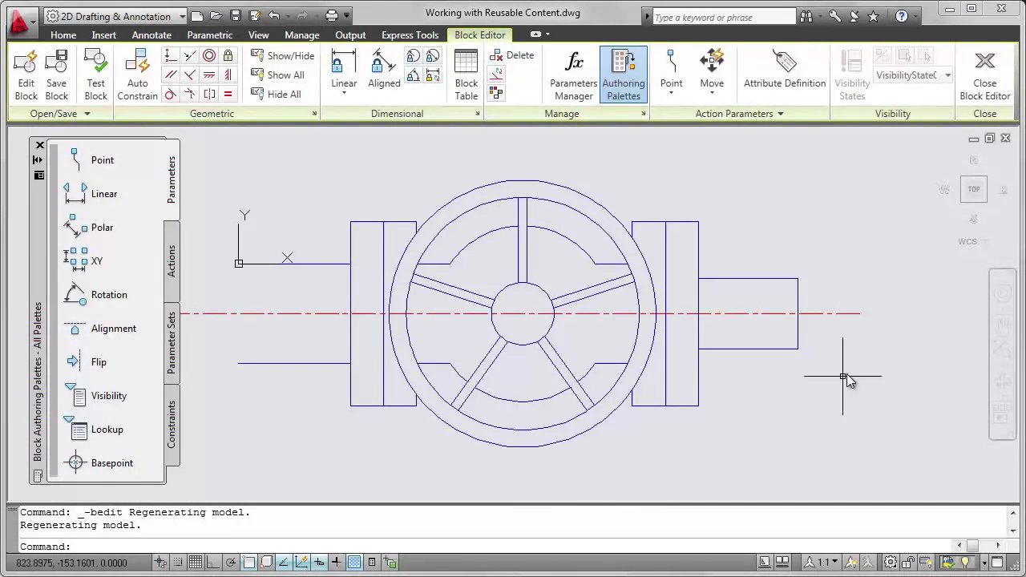
pyautogui.click(984, 92)
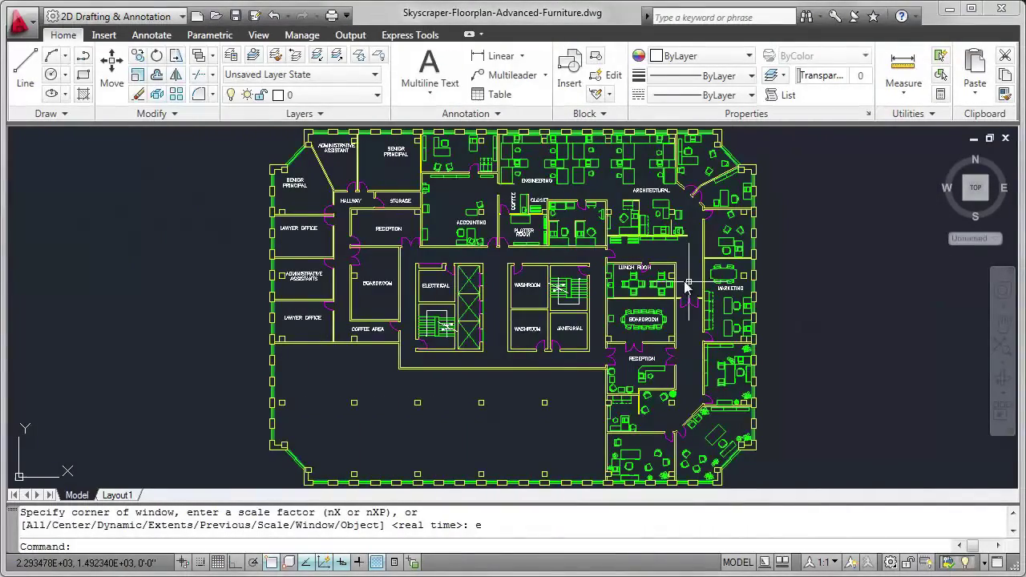
pyautogui.scroll(2, 623, 229)
pyautogui.scroll(5, 626, 233)
# - Read the block names of the desk, stool, printer and door, then zoom to extents
pyautogui.moveTo(625, 232)
pyautogui.mouseDown(button='middle')
pyautogui.moveTo(662, 360)
pyautogui.moveTo(817, 331)
pyautogui.mouseUp(button='middle')
pyautogui.scroll(2, 683, 341)
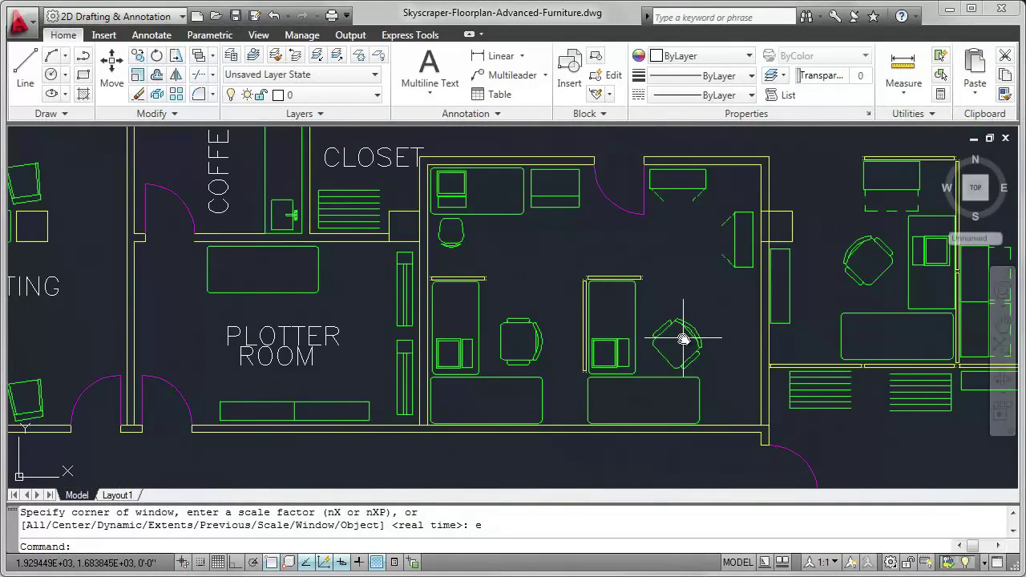
pyautogui.click(516, 216)
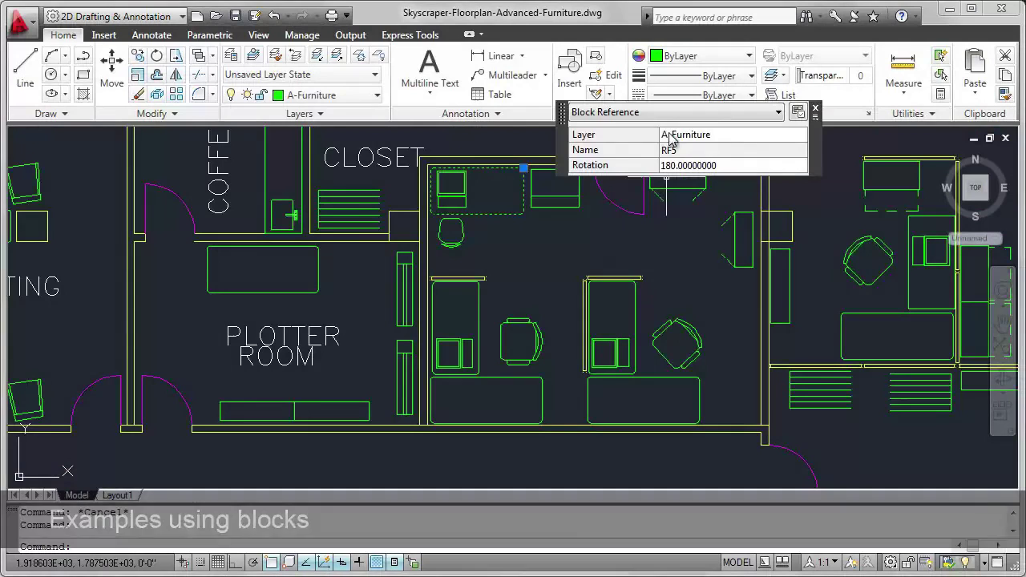
pyautogui.press('Escape')
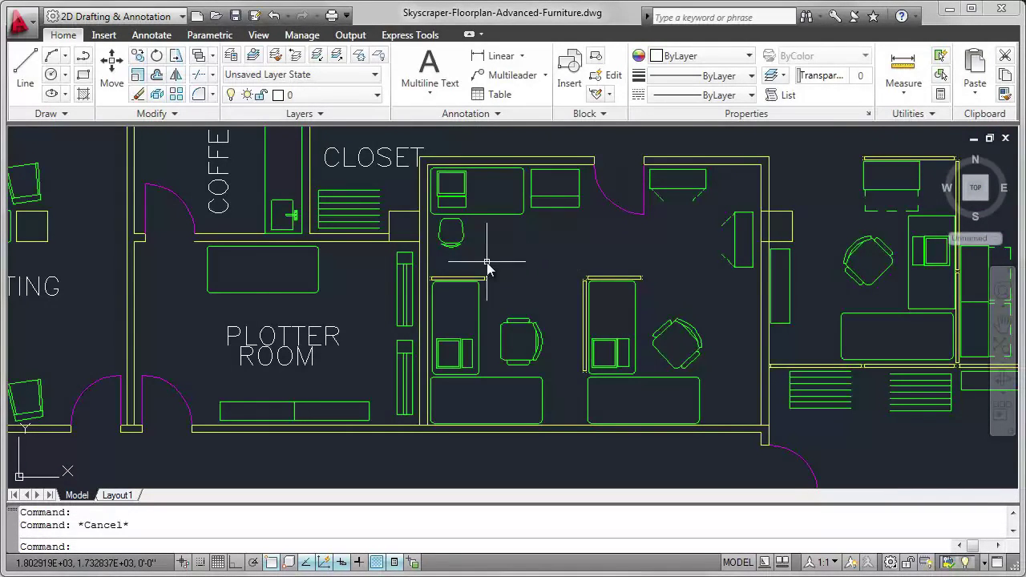
pyautogui.click(458, 251)
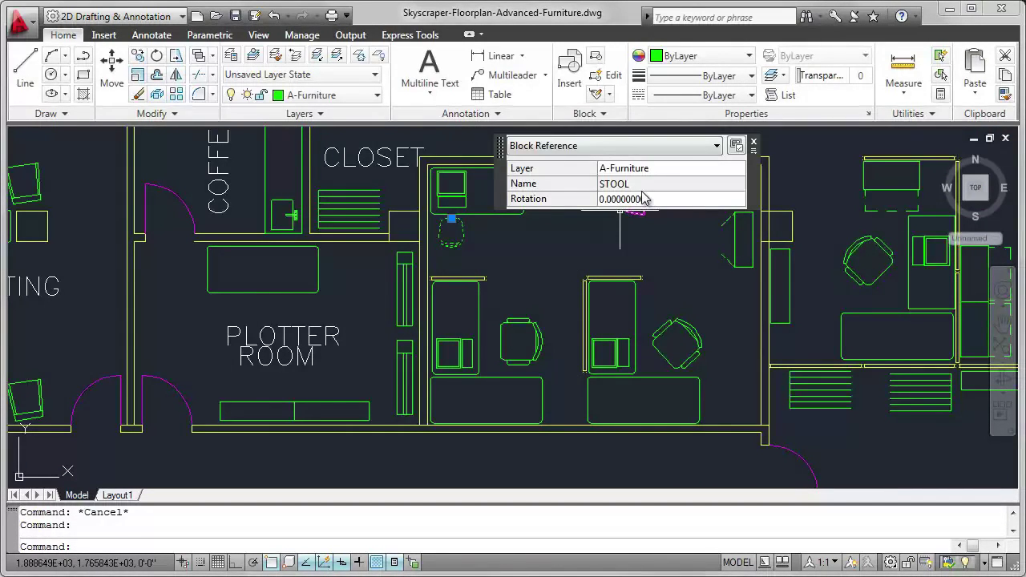
pyautogui.press('Escape')
pyautogui.click(570, 206)
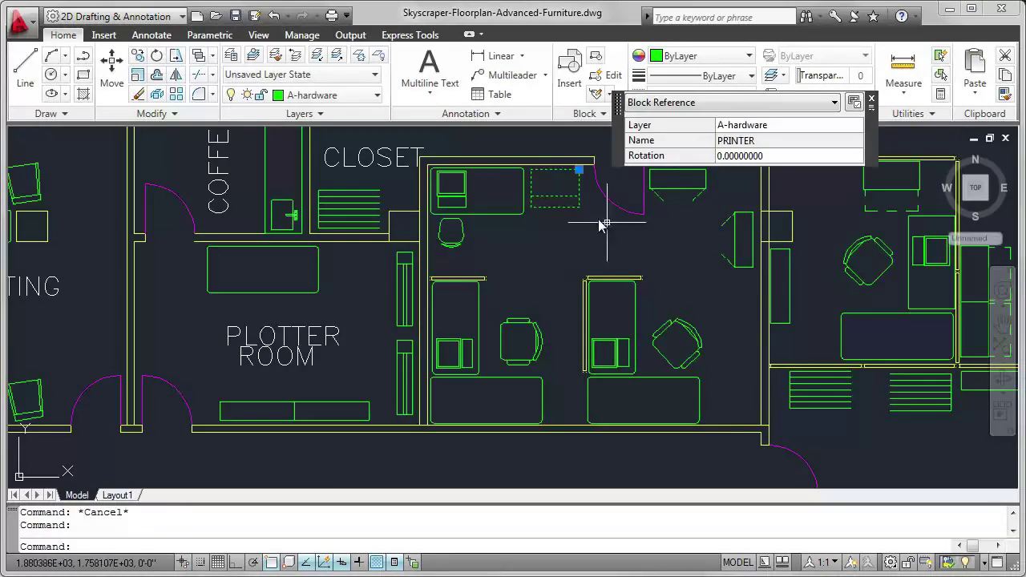
pyautogui.press('Escape')
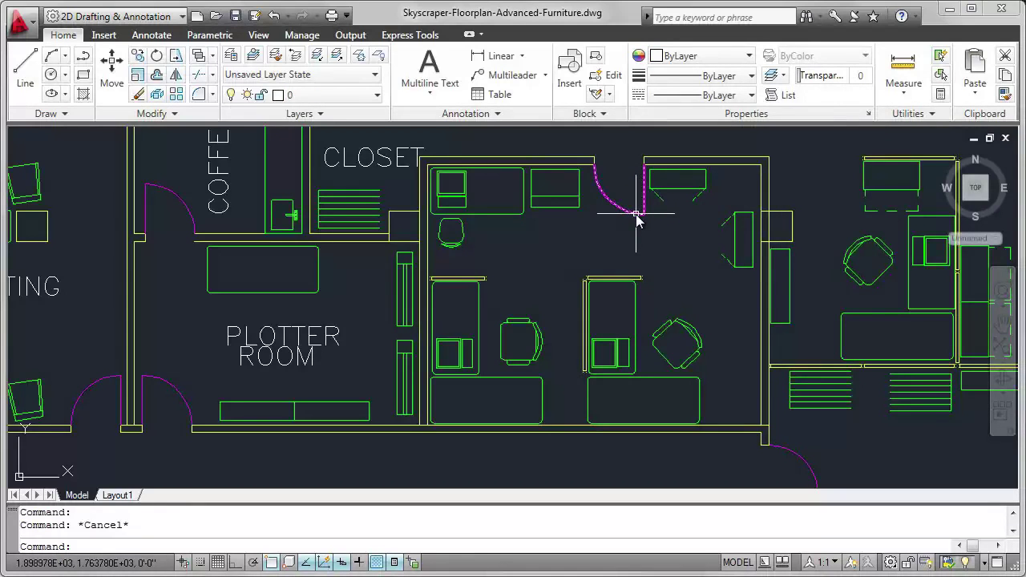
pyautogui.click(638, 218)
pyautogui.press('Escape')
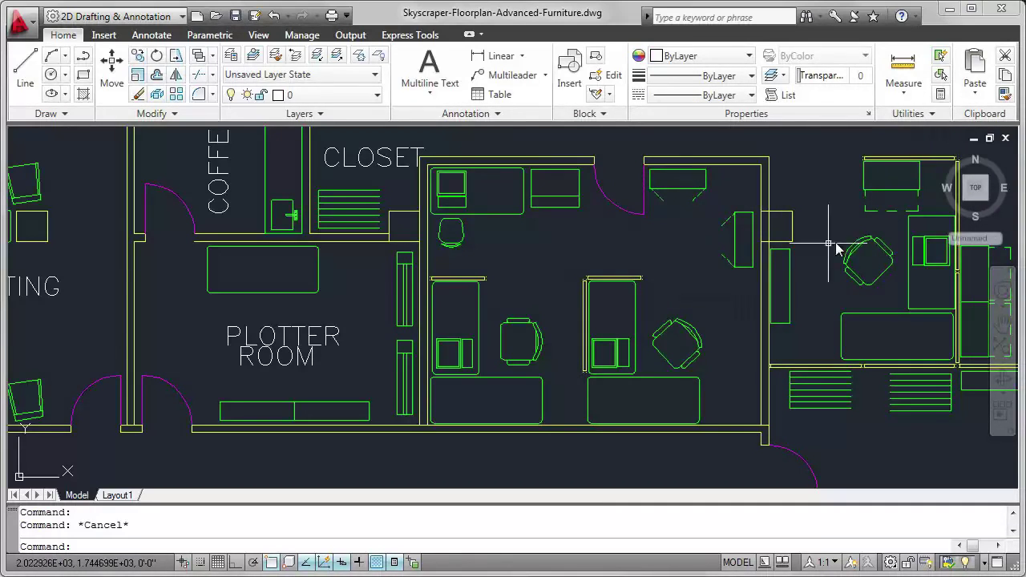
pyautogui.write('z')
pyautogui.press('Return')
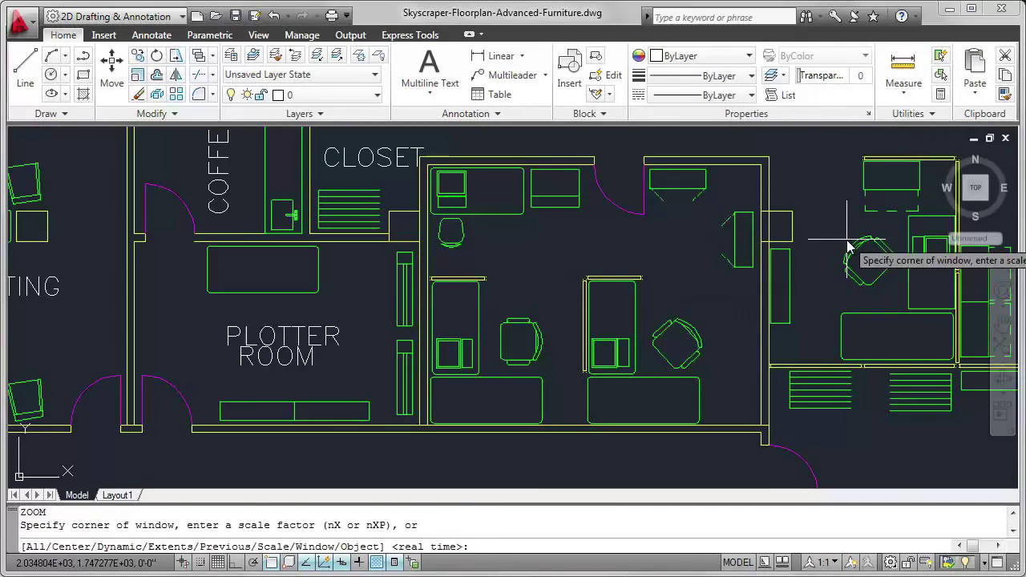
pyautogui.write('e')
pyautogui.press('Return')
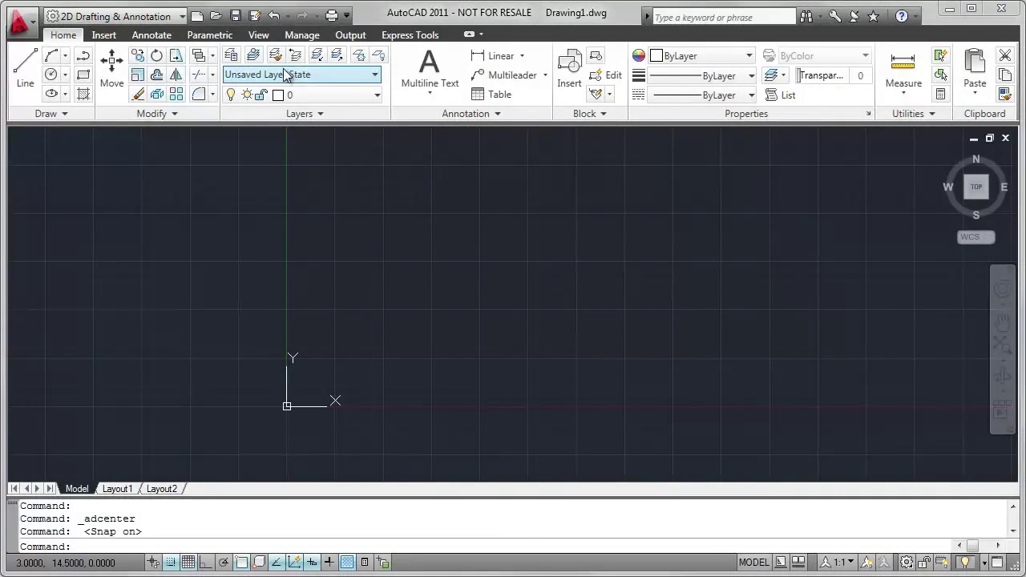
# - Show Tool Palettes, view the Modify and Generic Lights palettes and palette list, then close them
pyautogui.click(258, 40)
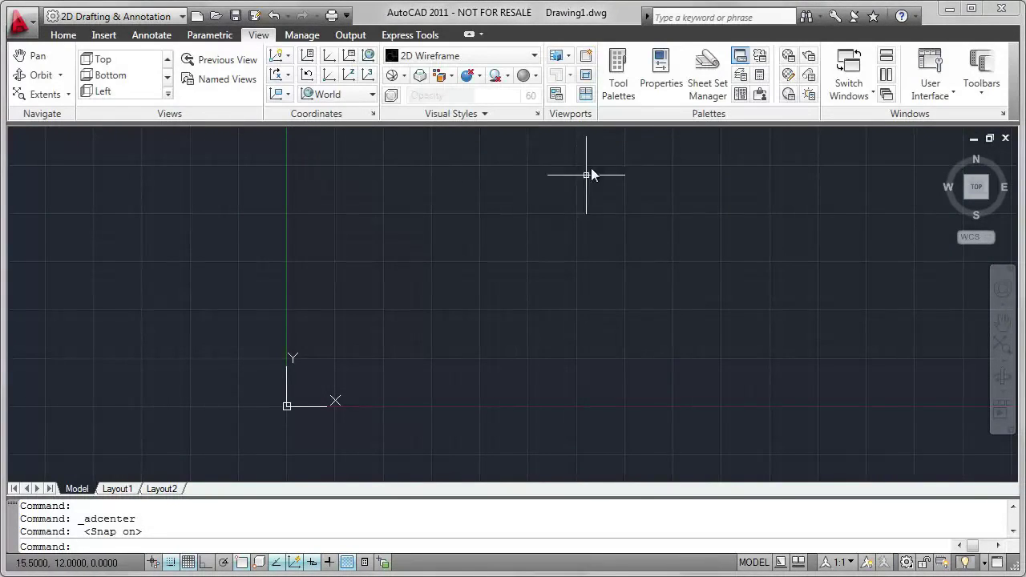
pyautogui.click(617, 88)
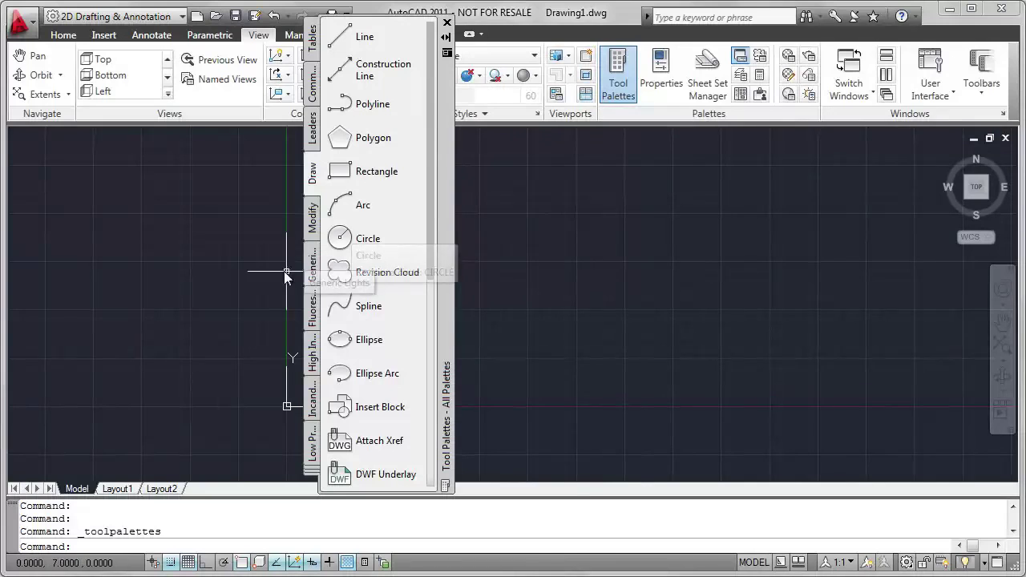
pyautogui.click(313, 228)
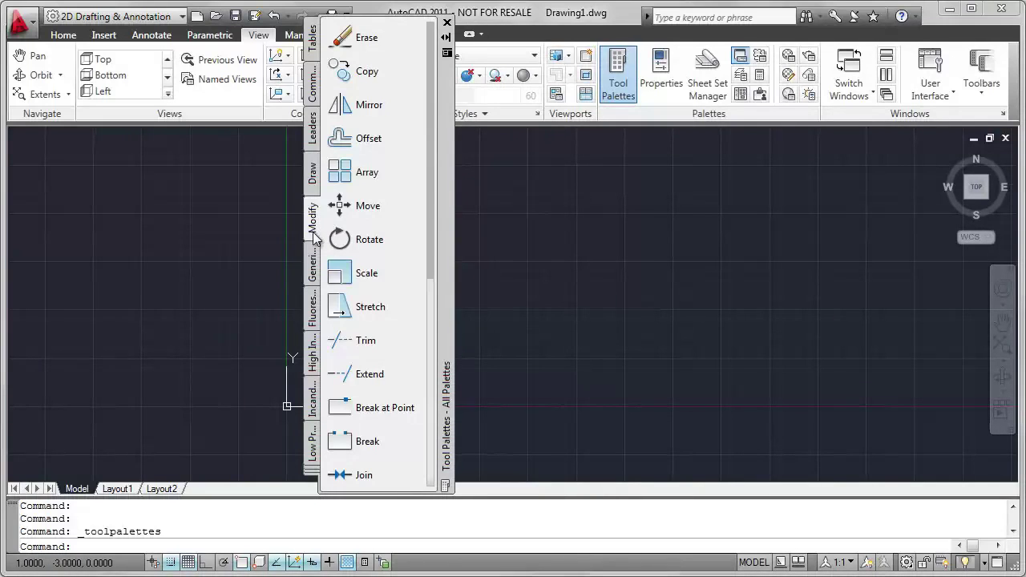
pyautogui.click(313, 264)
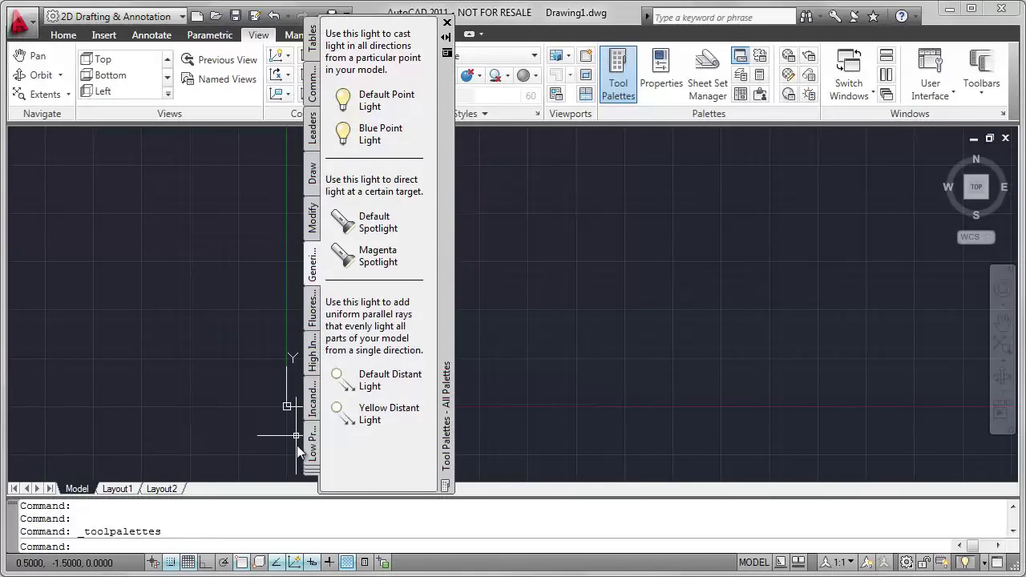
pyautogui.click(313, 472)
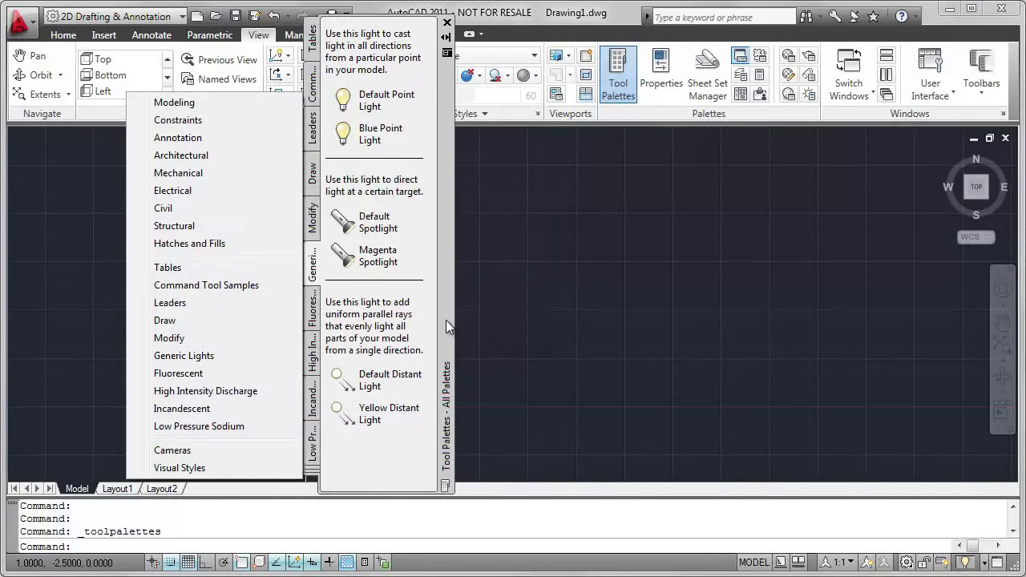
pyautogui.click(446, 320)
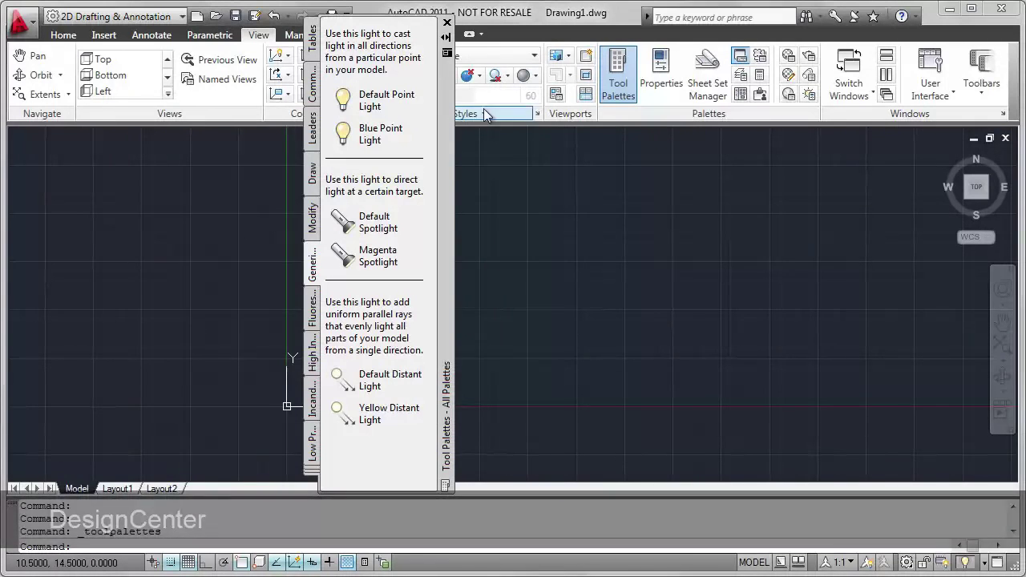
pyautogui.click(447, 22)
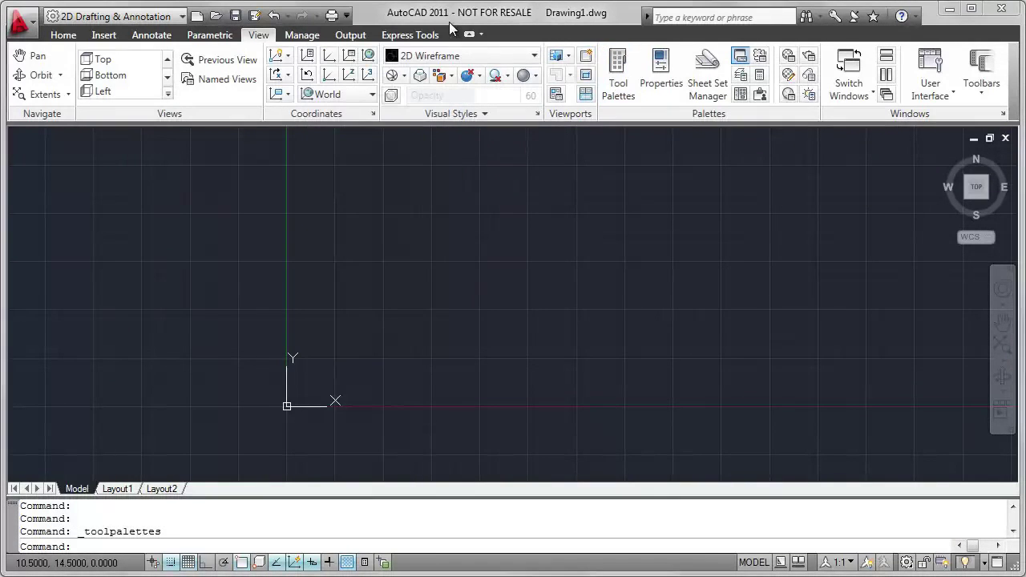
# - Drag Transistor - PNP and NPN from Basic Electronics.dwg in DesignCenter into the drawing, then zoom in
pyautogui.click(740, 96)
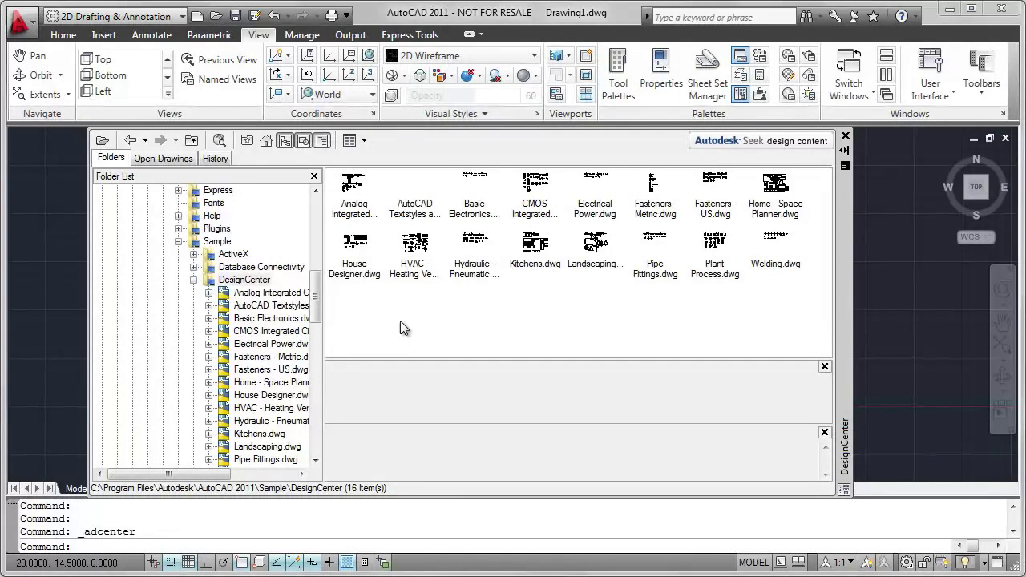
pyautogui.click(208, 318)
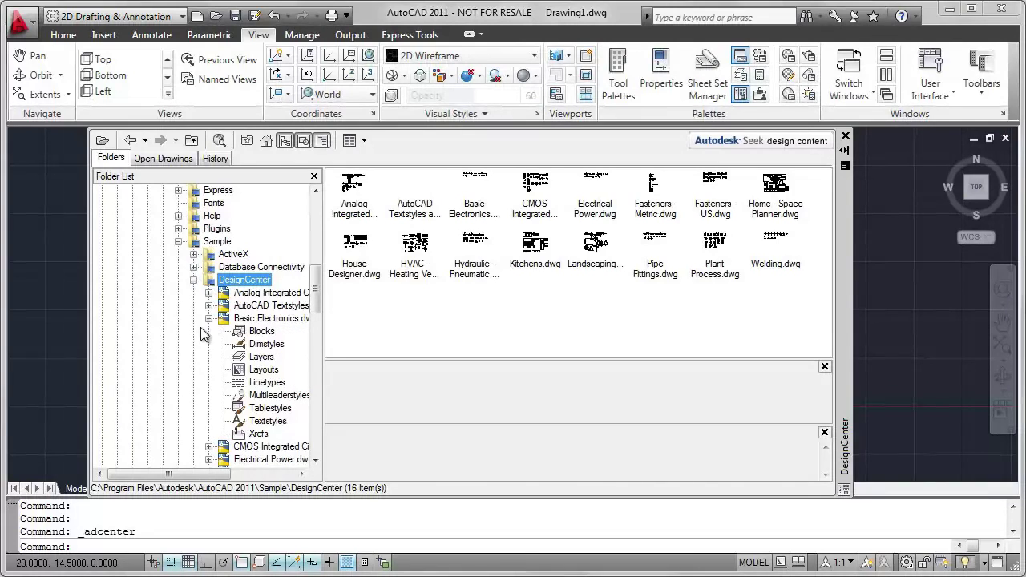
pyautogui.click(251, 336)
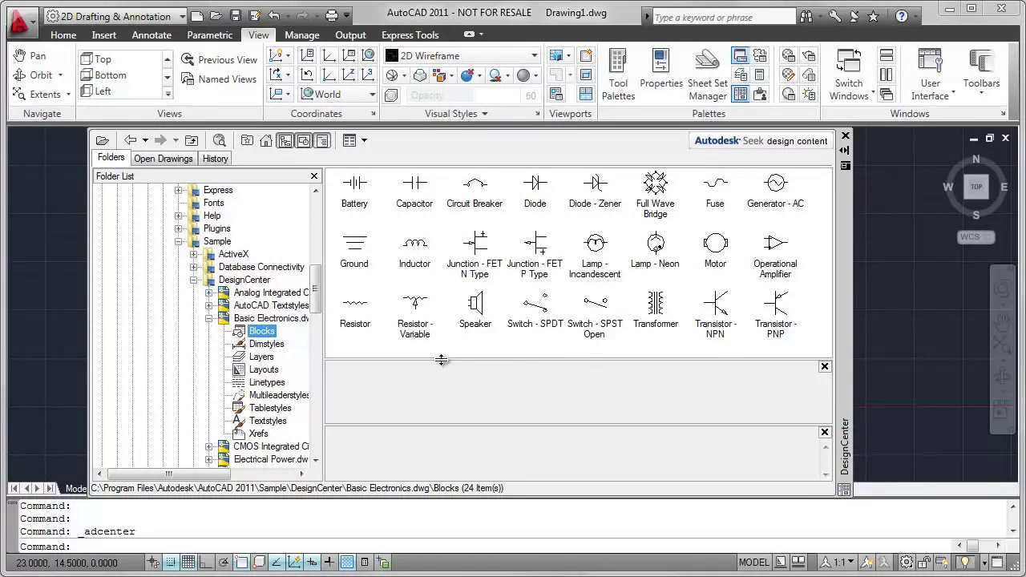
pyautogui.moveTo(778, 311)
pyautogui.mouseDown()
pyautogui.moveTo(887, 327)
pyautogui.moveTo(921, 299)
pyautogui.mouseUp()
pyautogui.moveTo(720, 311); pyautogui.dragTo(922, 343)
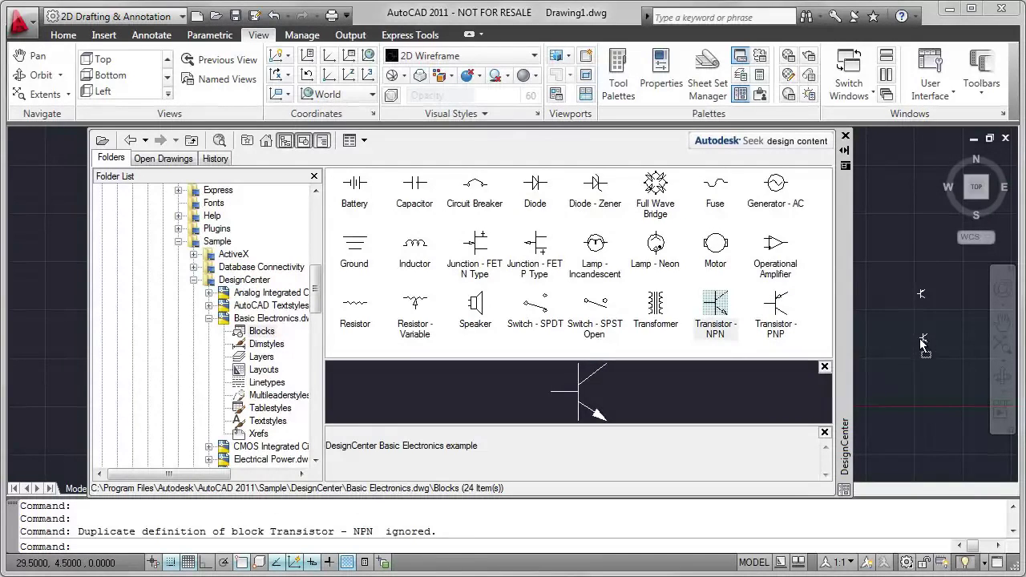
pyautogui.click(846, 137)
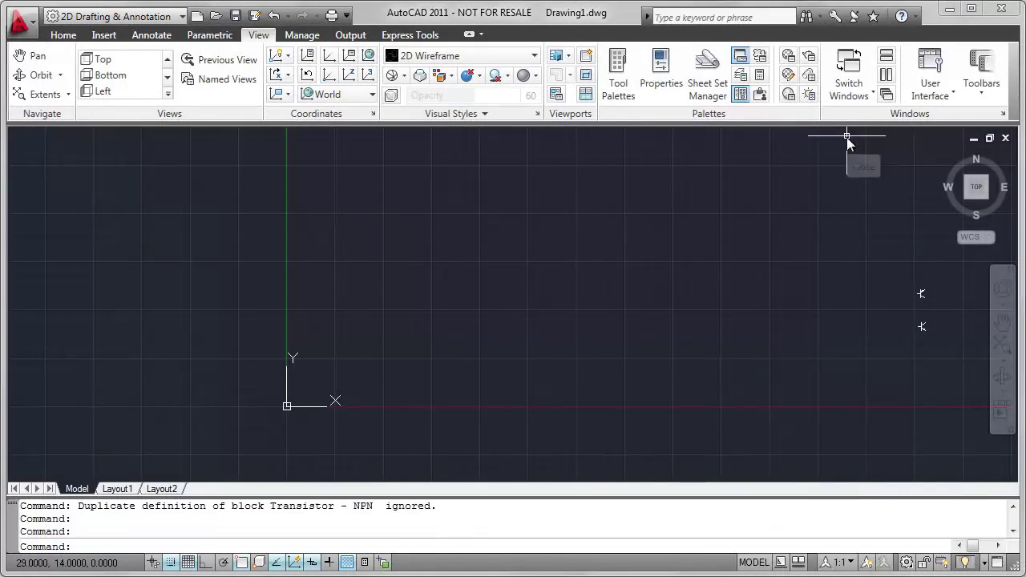
pyautogui.click(1002, 345)
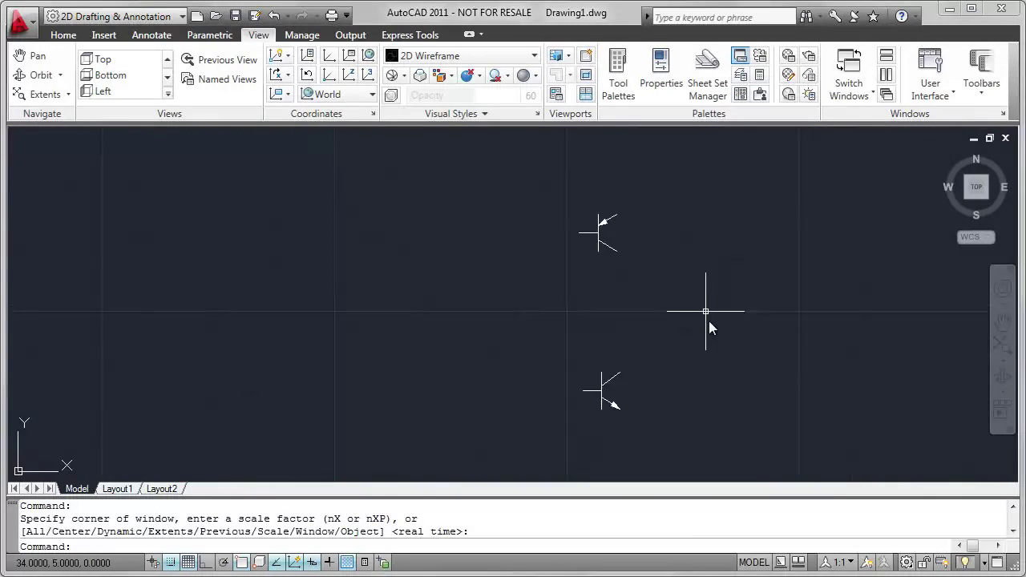
pyautogui.scroll(-2, 709, 320)
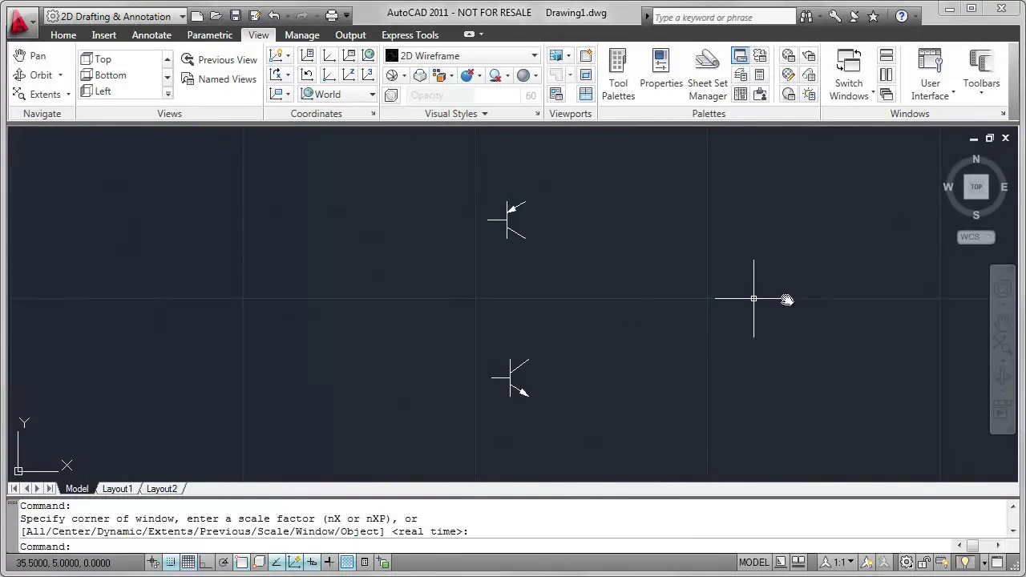